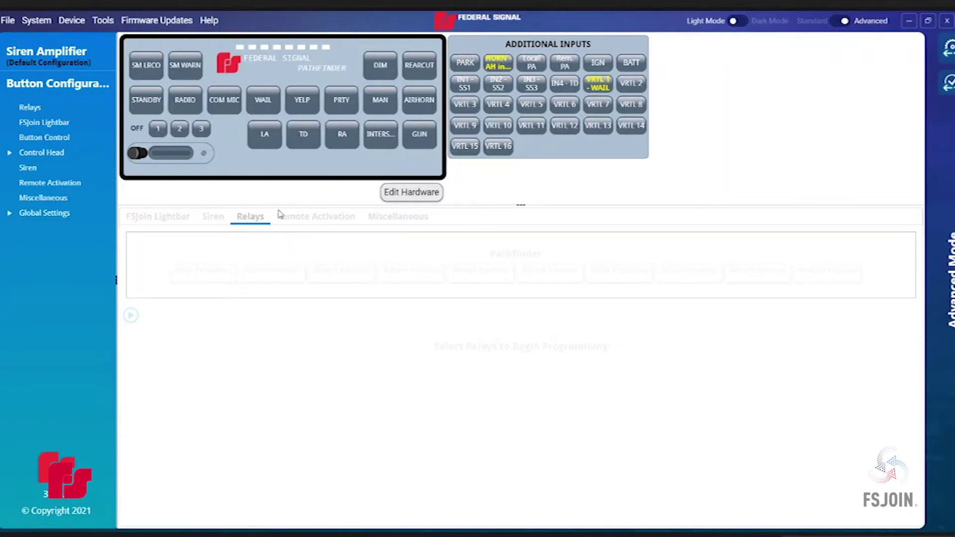
Select slide switch position SS1 on the Pathfinder control head for programming.
click(157, 128)
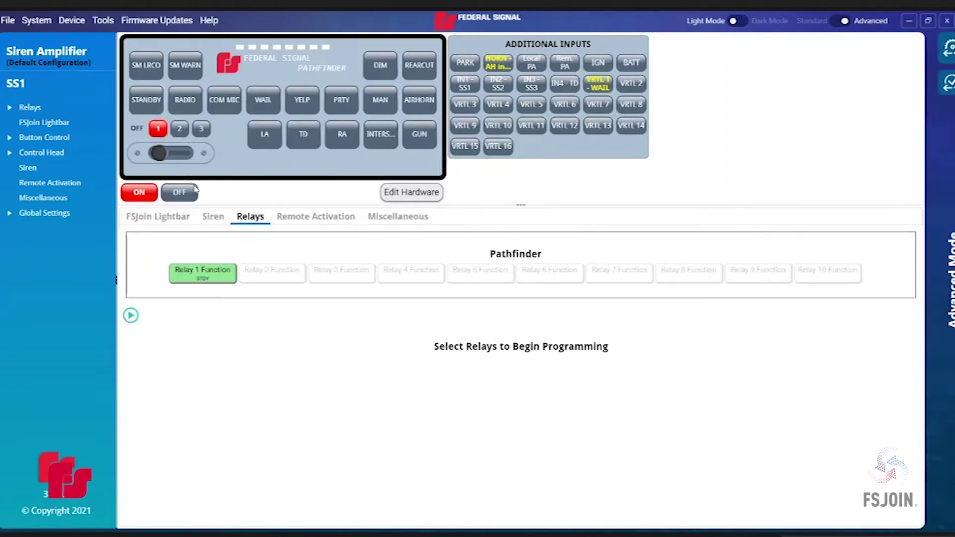
Set the driver-side lightbar head beside the centre peak to flash red at 90 FPM.
click(166, 218)
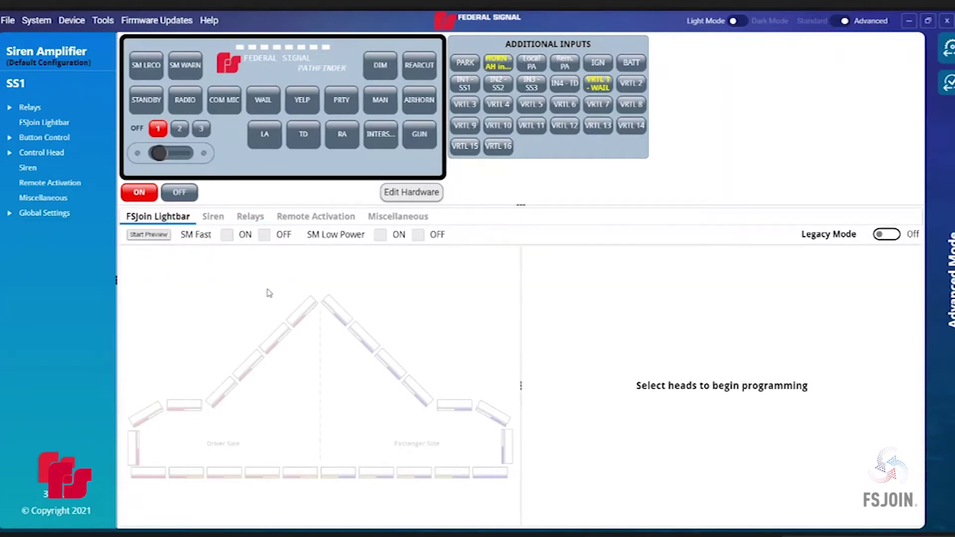
click(300, 314)
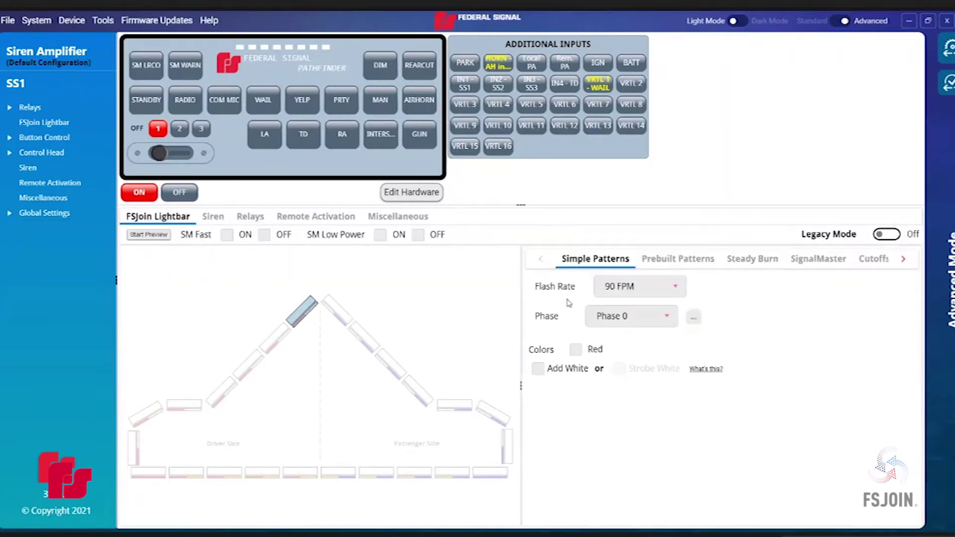
click(575, 350)
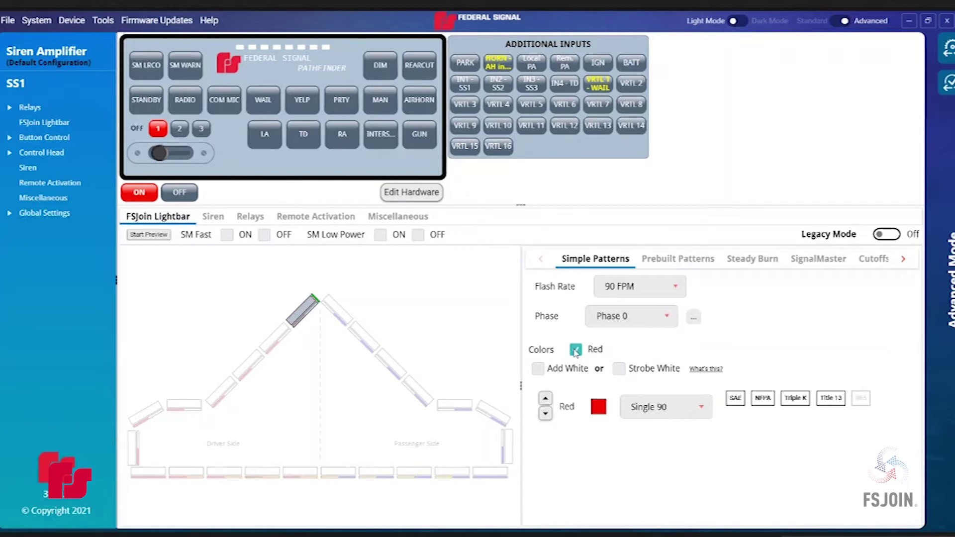
click(253, 221)
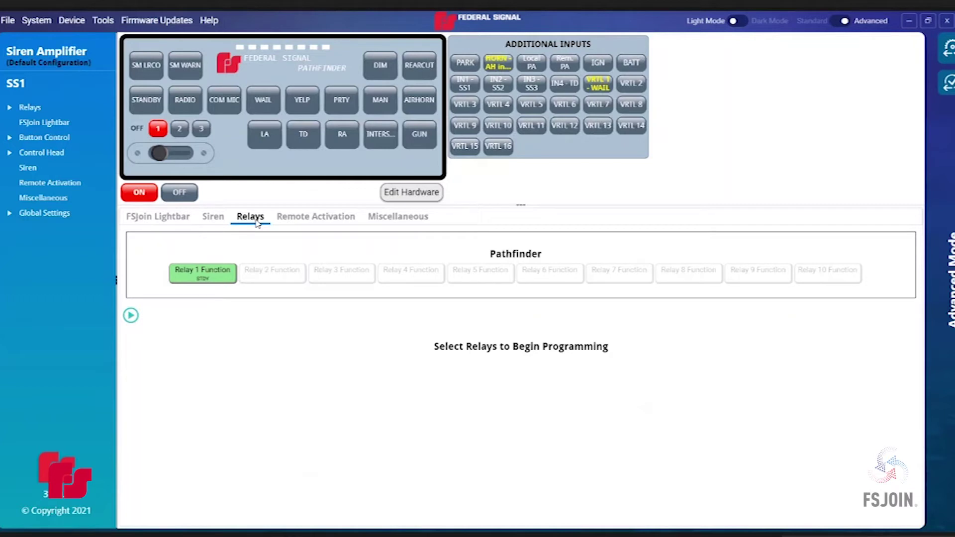
Change SS1's Relay 1 function from steady to the Single 90 pattern.
click(203, 273)
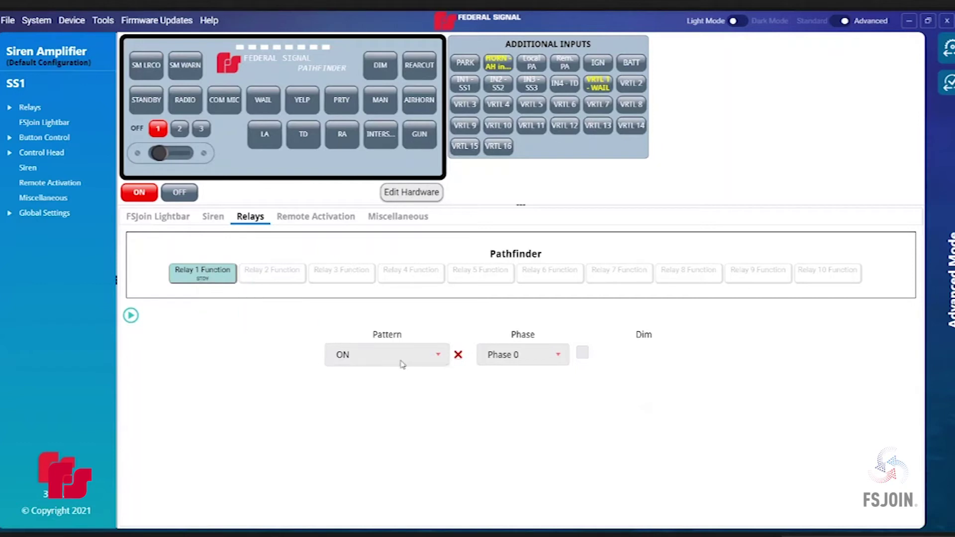
click(355, 354)
scroll(396, 444, down, 2)
scroll(395, 450, down, 1)
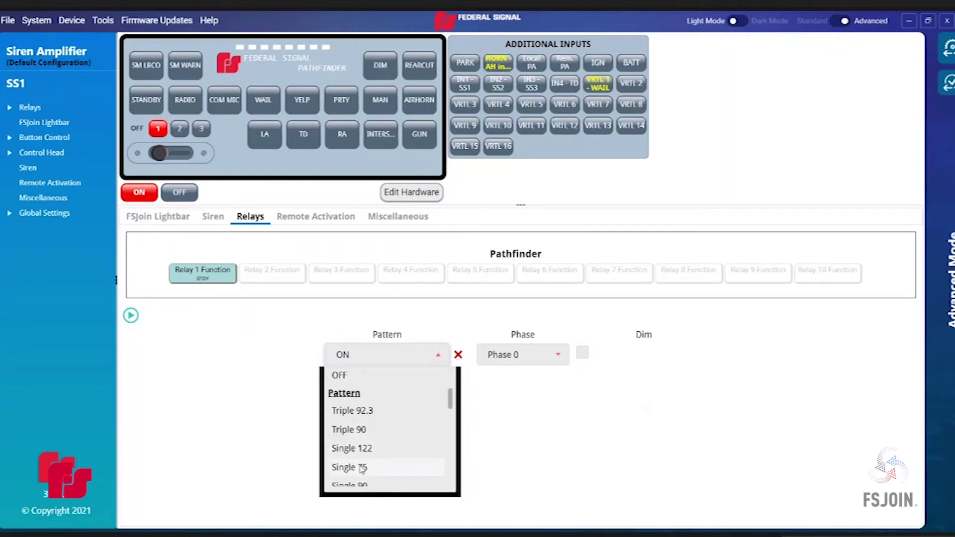
scroll(358, 483, down, 1)
click(357, 482)
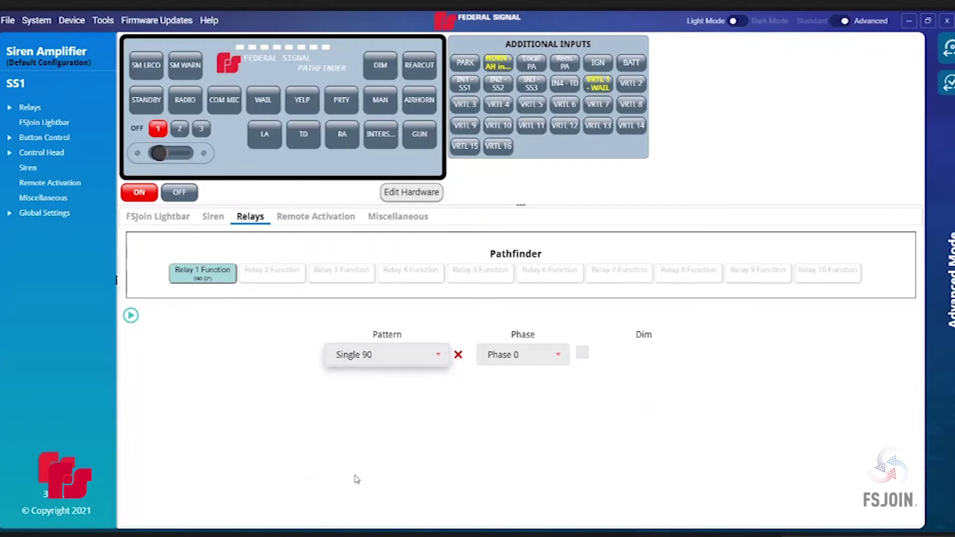
click(71, 20)
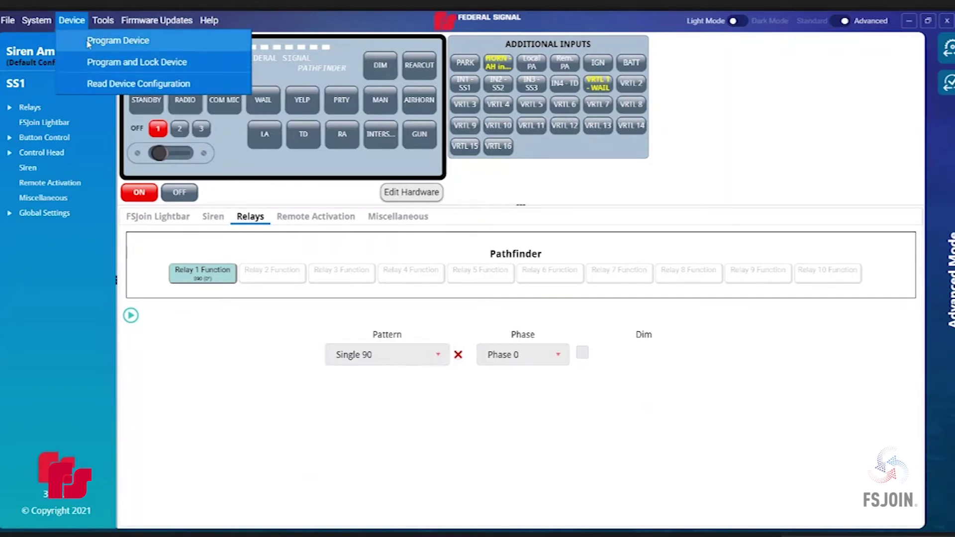
Program the Pathfinder with the current SS1 configuration via Device > Program Device.
click(88, 42)
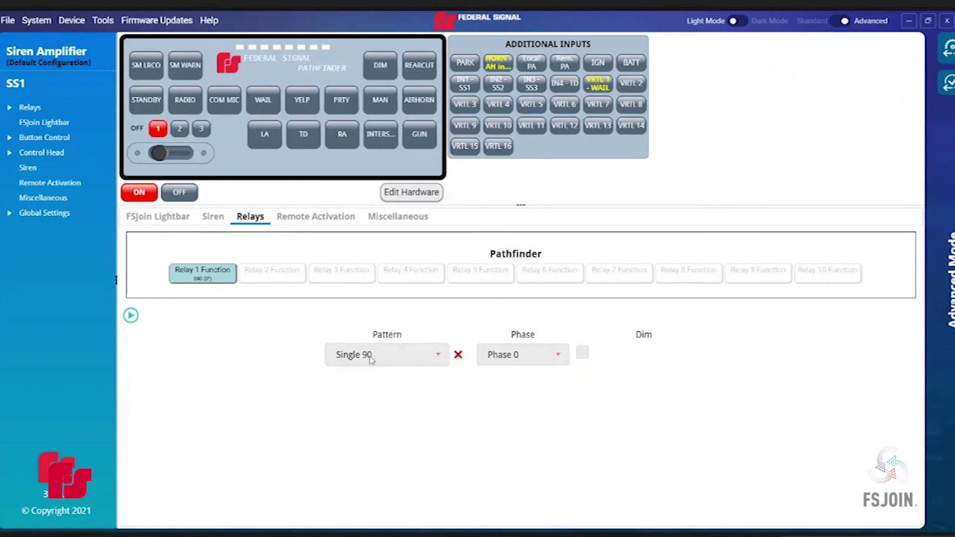
Set Relay 1's phase to Phase 180 and reflash the Pathfinder.
click(526, 360)
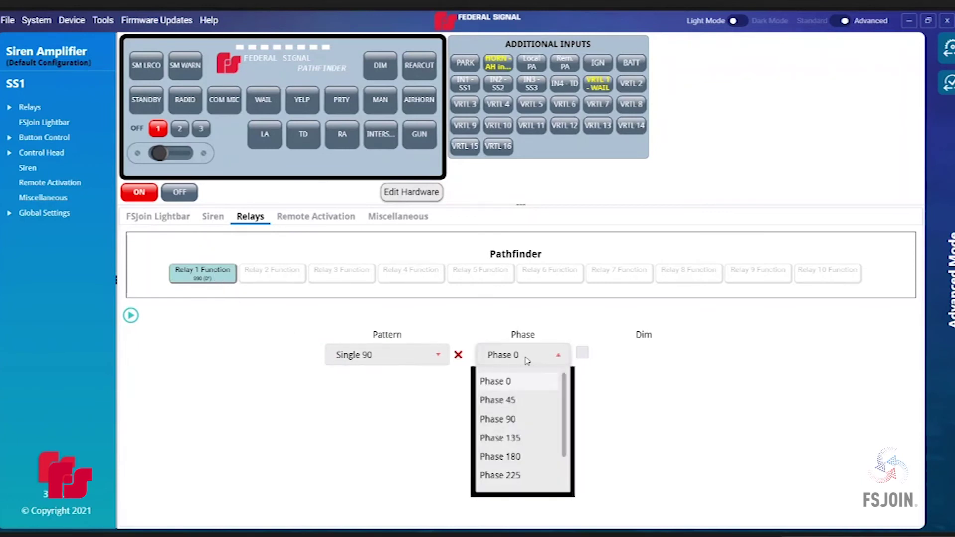
click(518, 456)
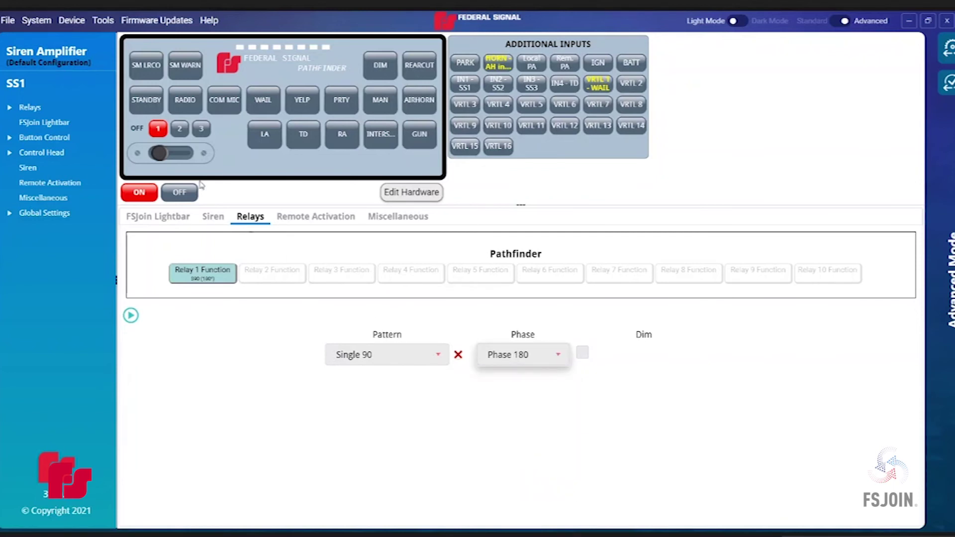
click(41, 24)
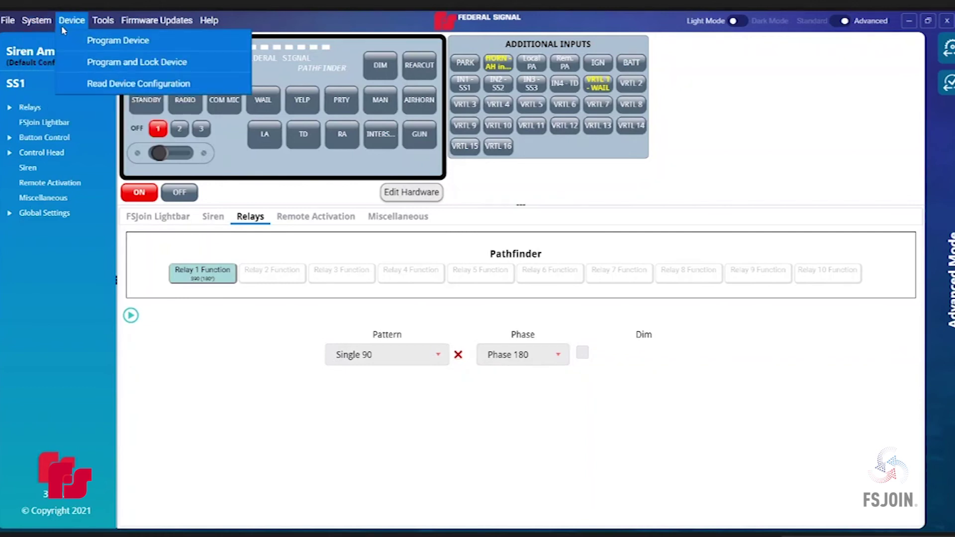
click(72, 40)
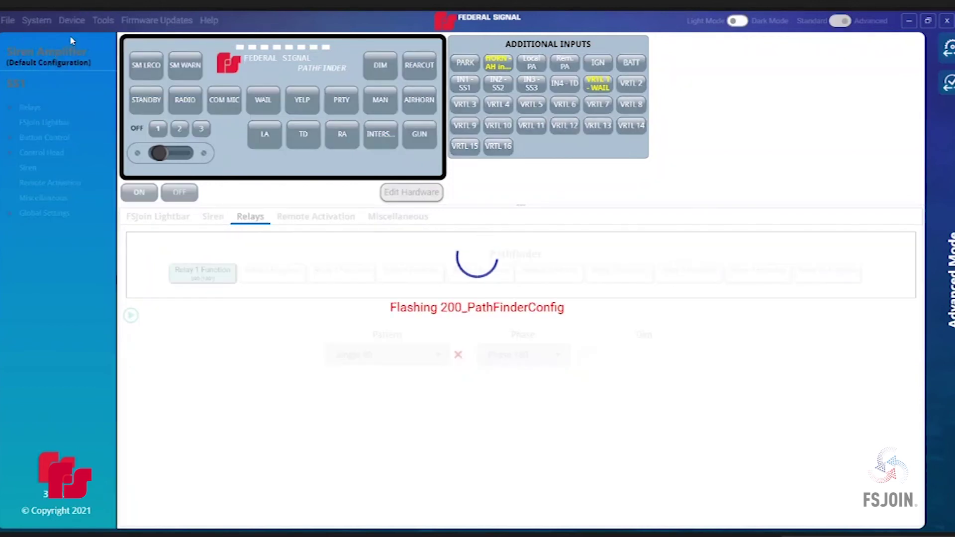